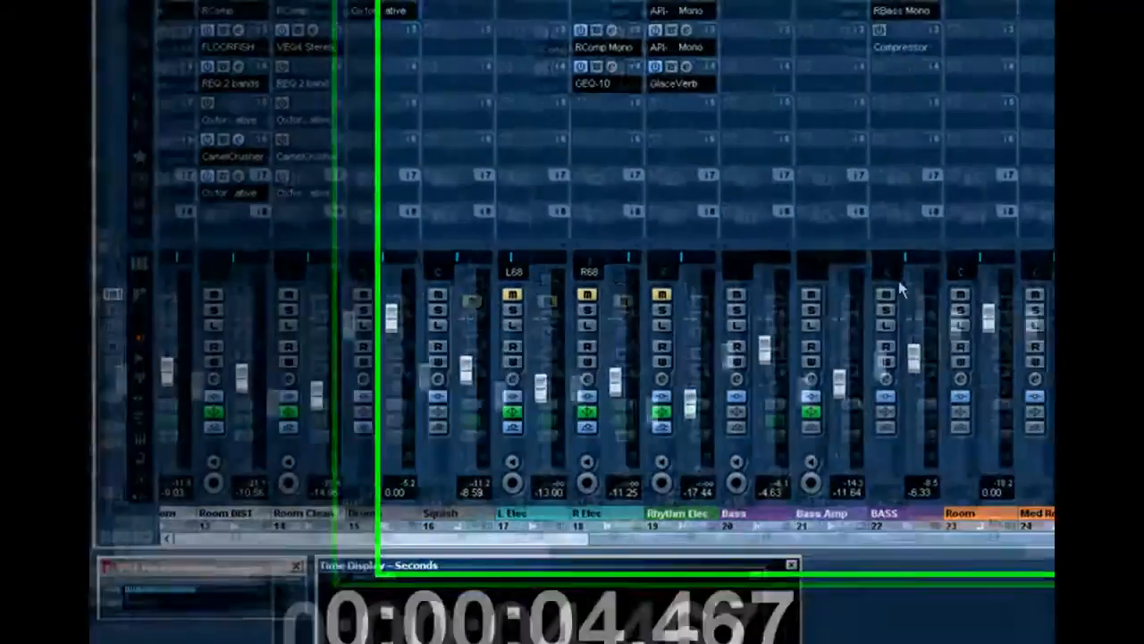
# Step: Insert the Dynamics Compressor in the third insert slot of the BASS group channel
pyautogui.click(897, 500)
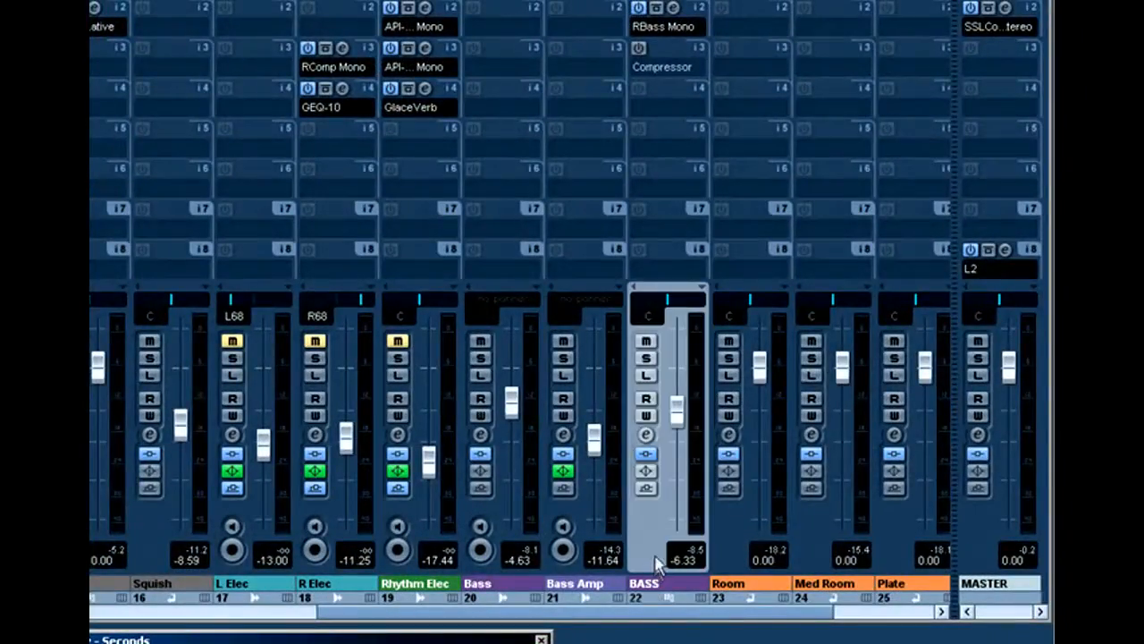
pyautogui.click(655, 69)
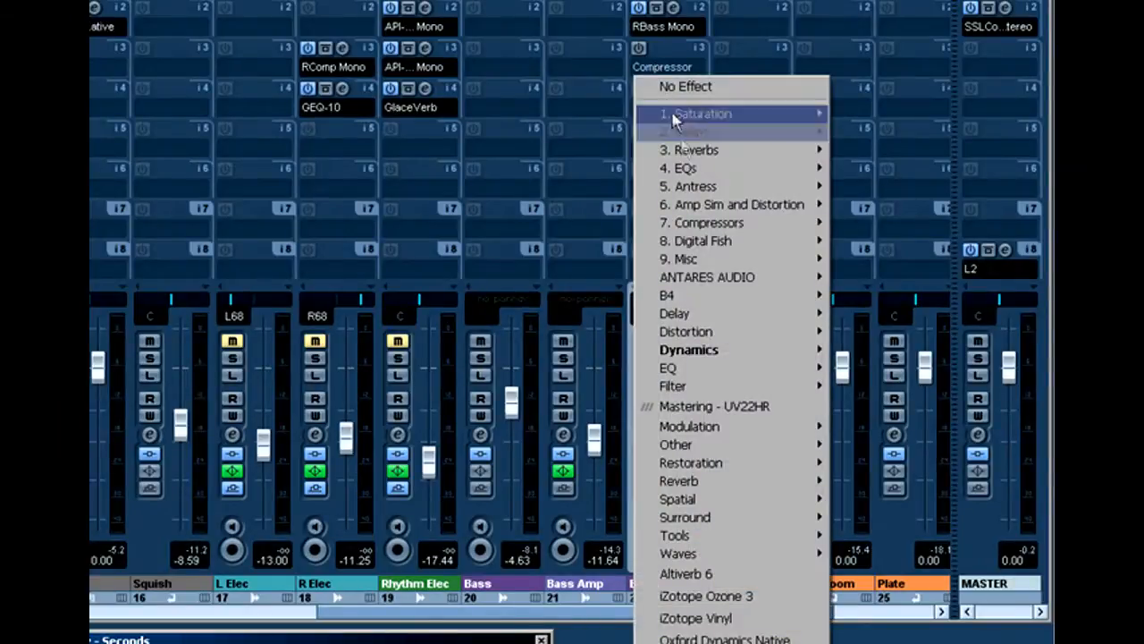
pyautogui.moveTo(710, 350)
pyautogui.click(938, 357)
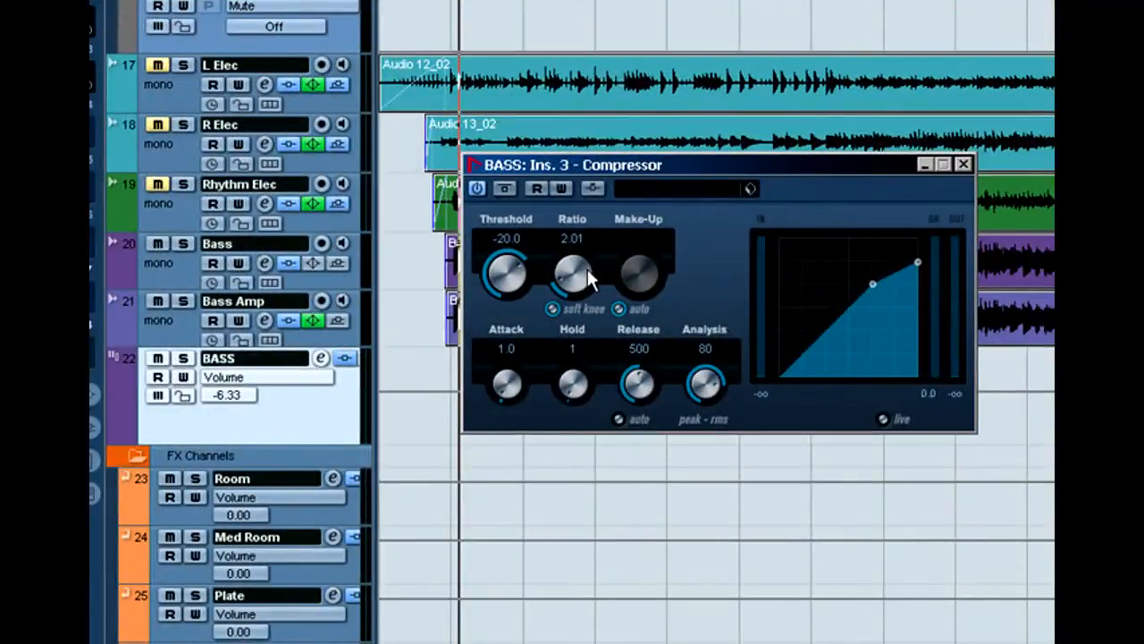
# Step: Set the BASS compressor to a ratio of 6.17, an attack of 0.1 and a release of 55
pyautogui.moveTo(587, 269)
pyautogui.mouseDown()
pyautogui.moveTo(594, 248)
pyautogui.moveTo(603, 255)
pyautogui.mouseUp()
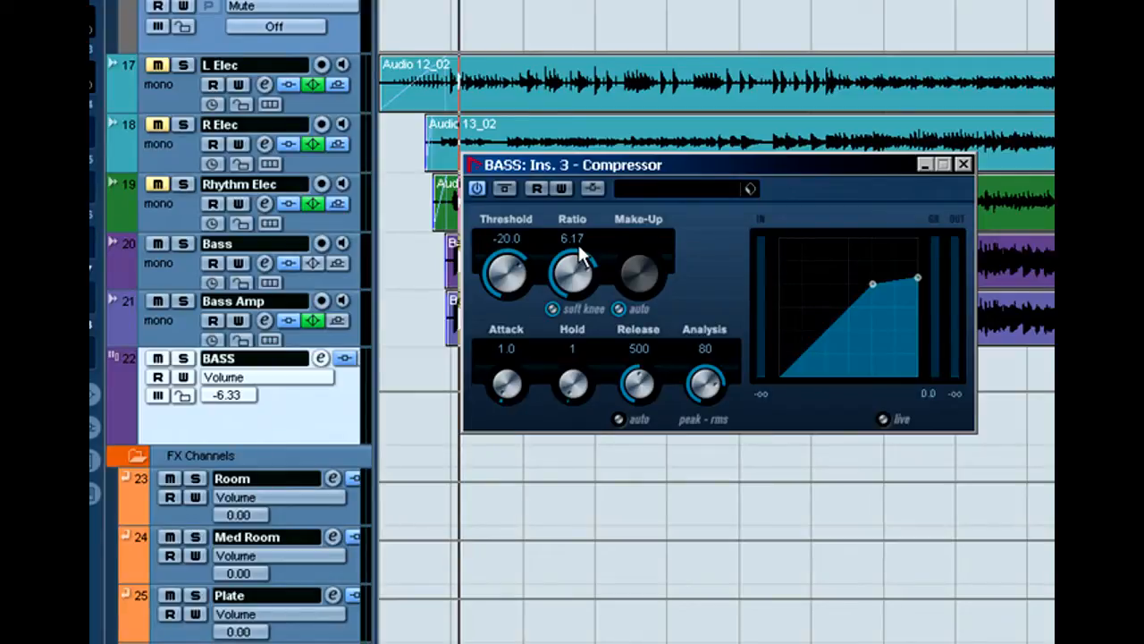
pyautogui.moveTo(507, 384); pyautogui.dragTo(514, 404)
pyautogui.moveTo(635, 382); pyautogui.dragTo(629, 389)
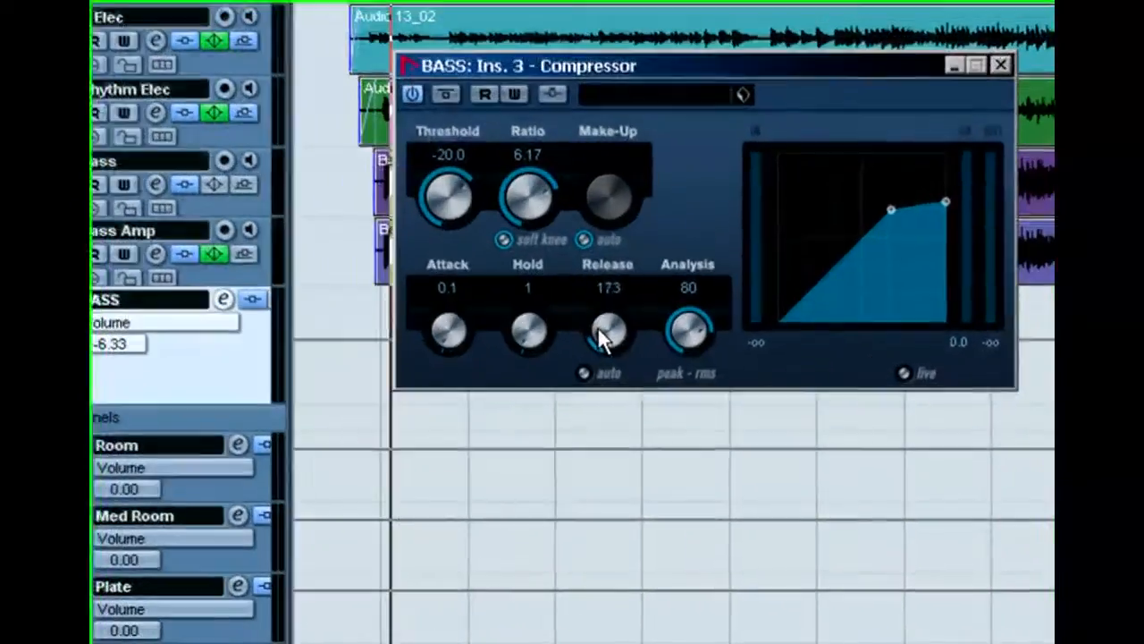
pyautogui.moveTo(597, 327); pyautogui.dragTo(597, 328)
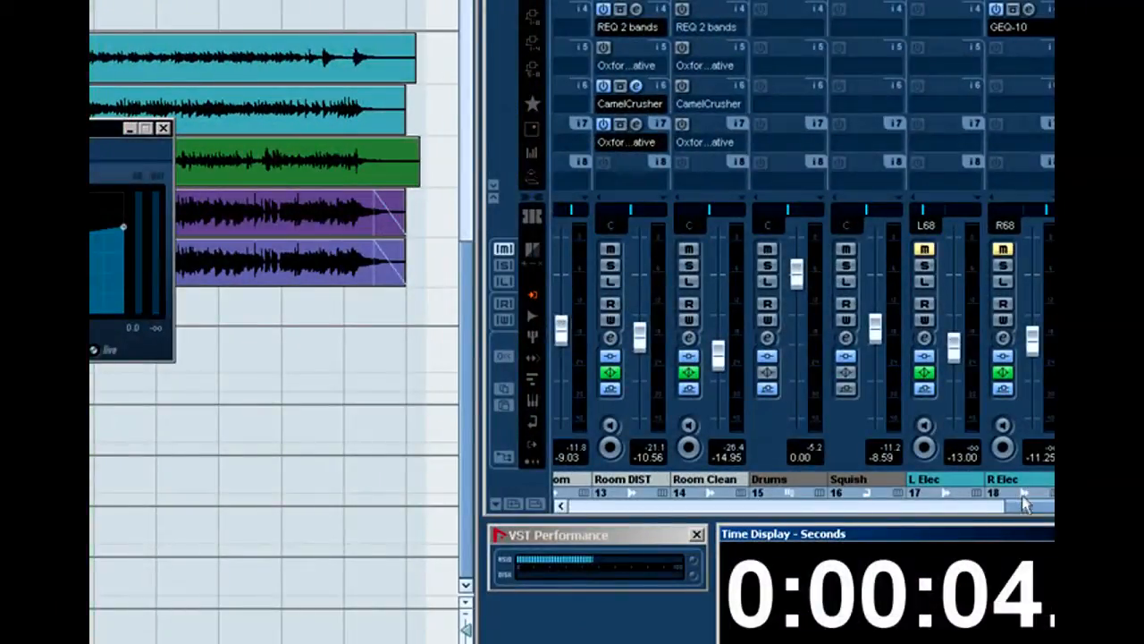
# Step: Select the Kick channel and check which destinations are available for its third send
pyautogui.moveTo(1023, 505); pyautogui.dragTo(644, 506)
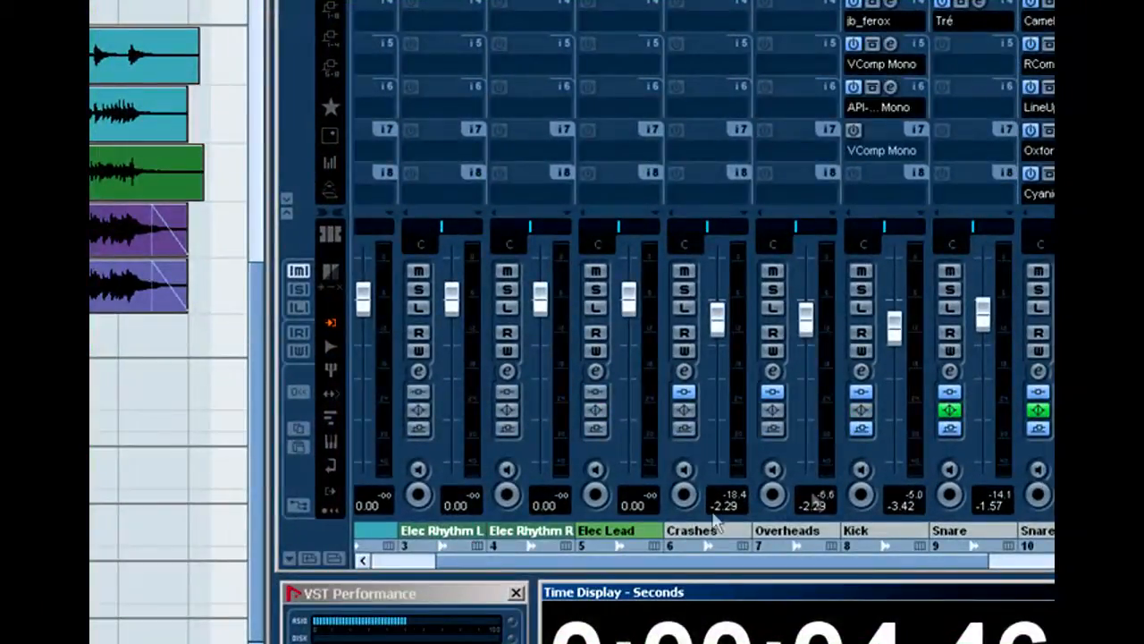
pyautogui.click(911, 527)
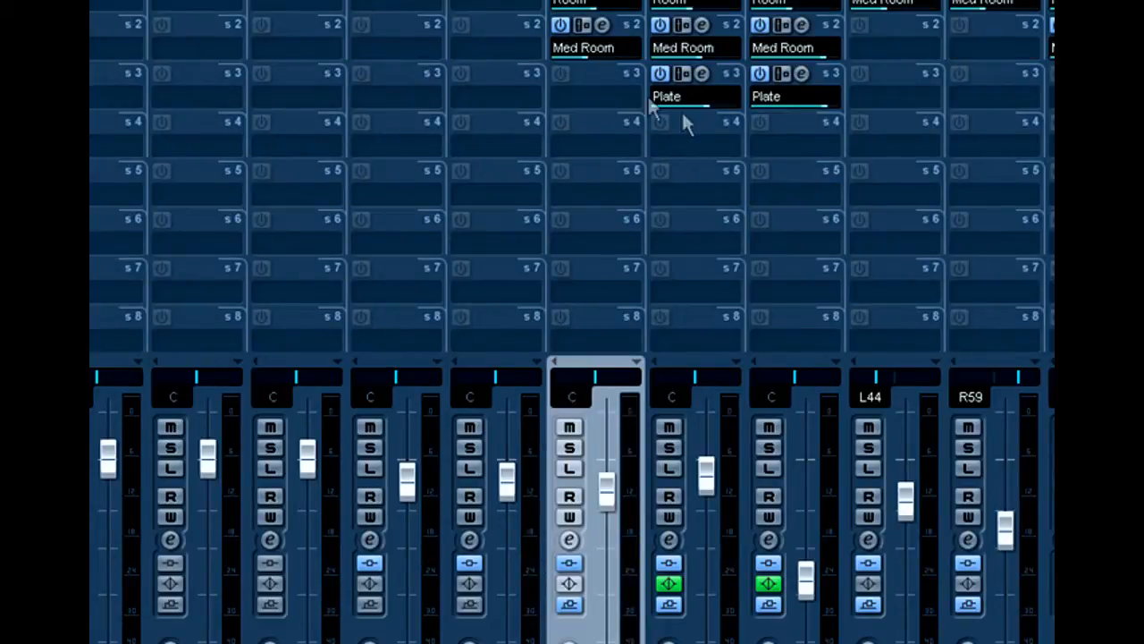
pyautogui.click(625, 103)
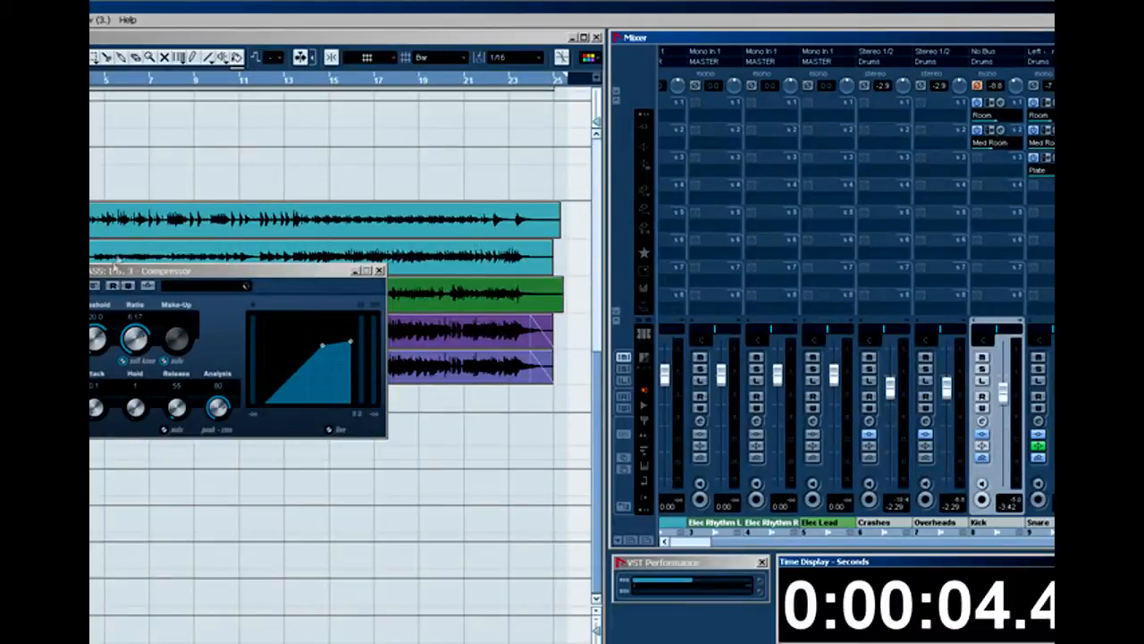
# Step: Activate the BASS compressor's side-chain input and route the Kick channel's third send to it
pyautogui.click(153, 286)
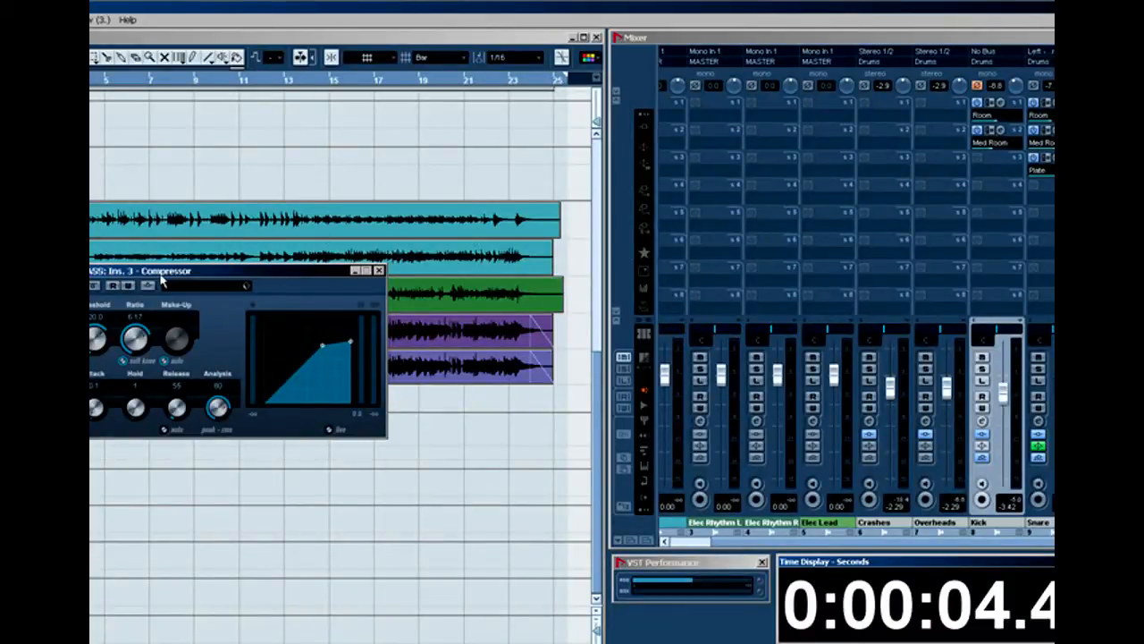
pyautogui.click(152, 286)
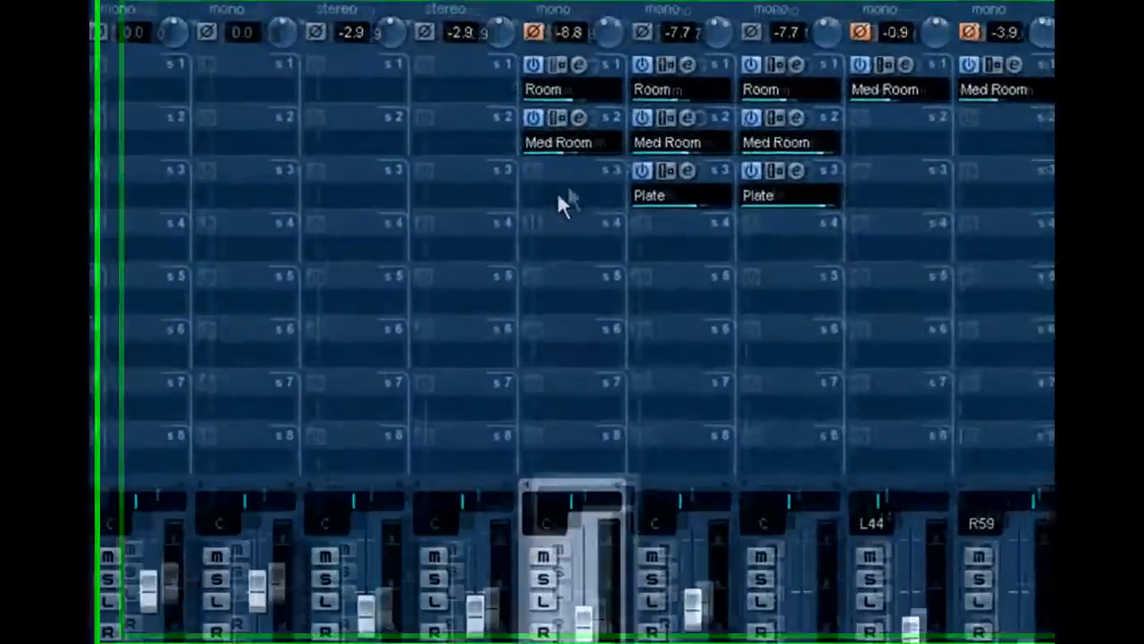
pyautogui.click(558, 195)
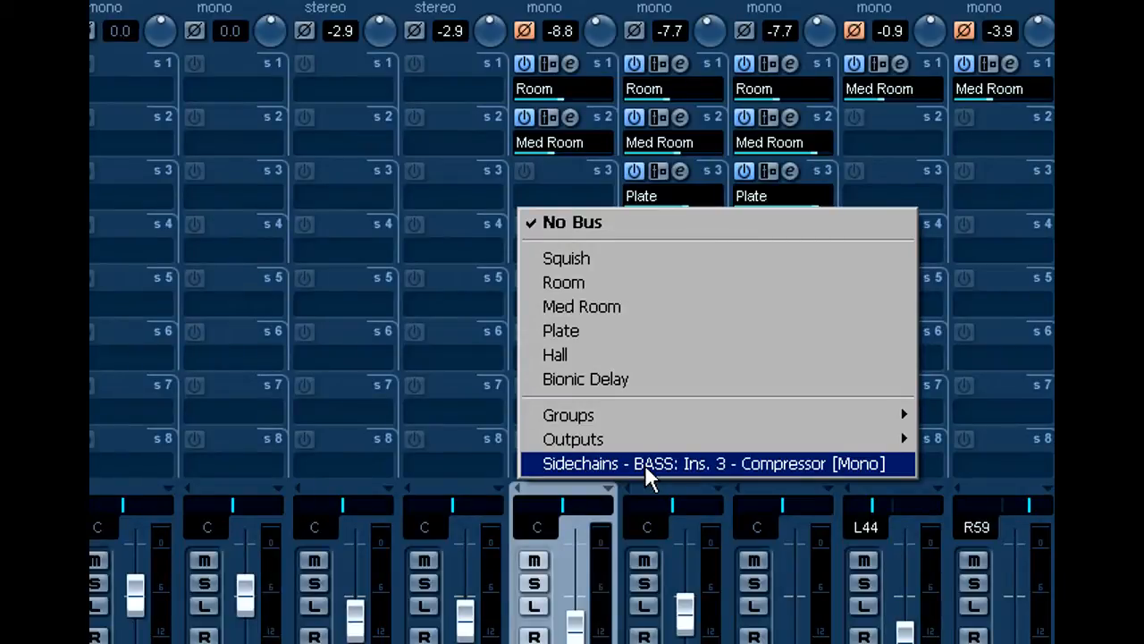
pyautogui.click(645, 464)
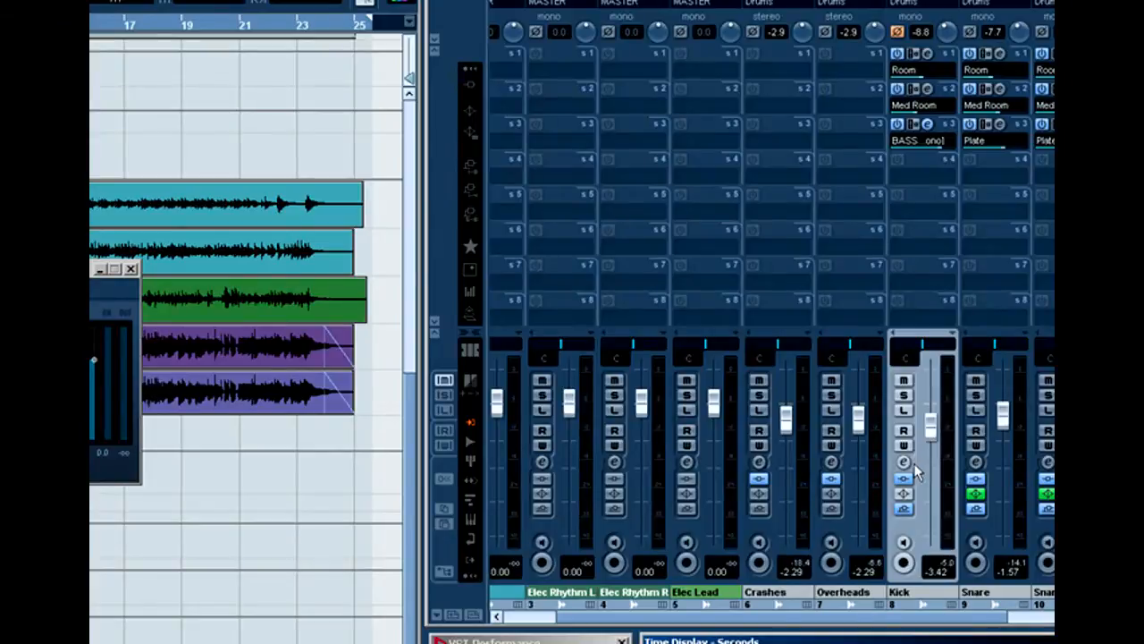
# Step: Set the Kick channel's send to the BASS compressor side-chain to a level of 0.00 in the channel settings
pyautogui.click(901, 462)
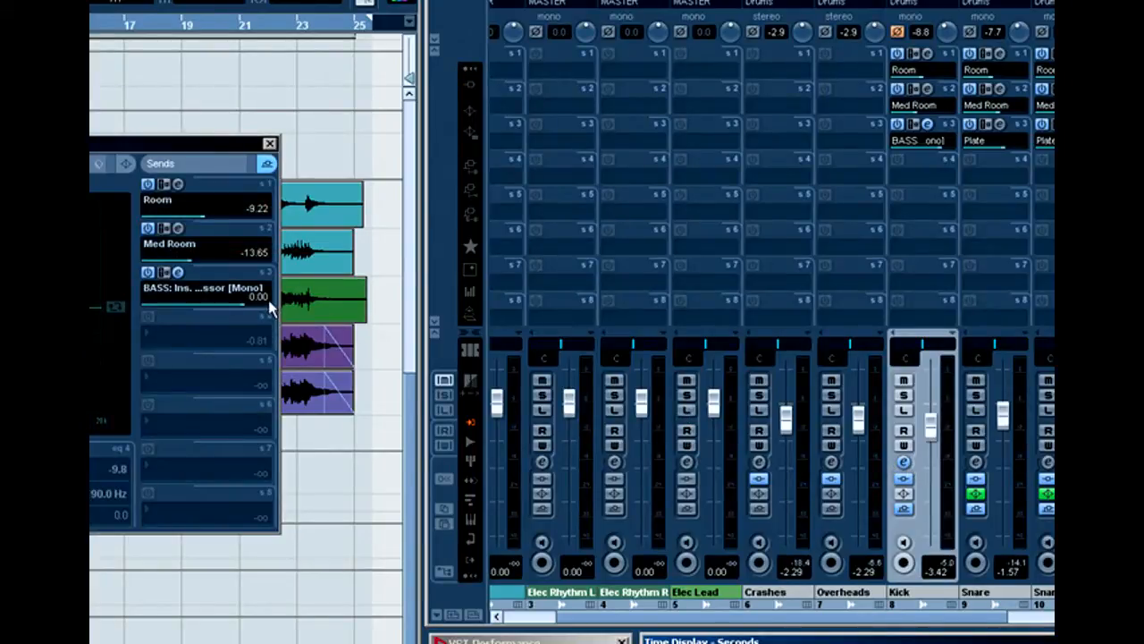
pyautogui.write('0')
pyautogui.press('Return')
pyautogui.click(270, 145)
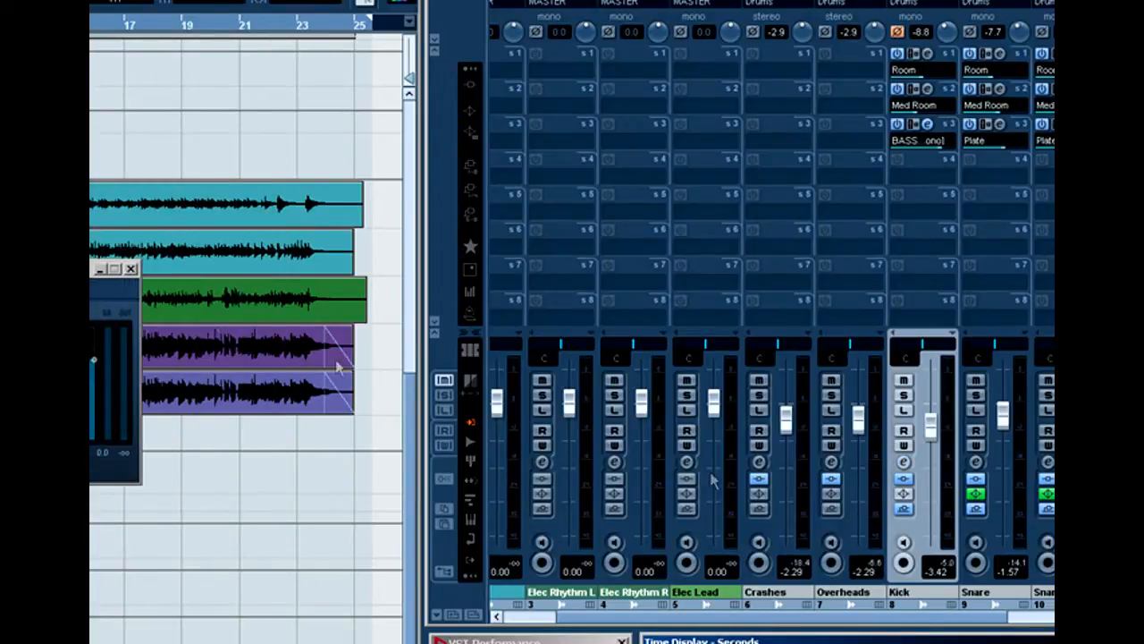
# Step: Solo the Kick and add the BASS channel to the solo, playing back to check the compressor's gain reduction
pyautogui.click(908, 394)
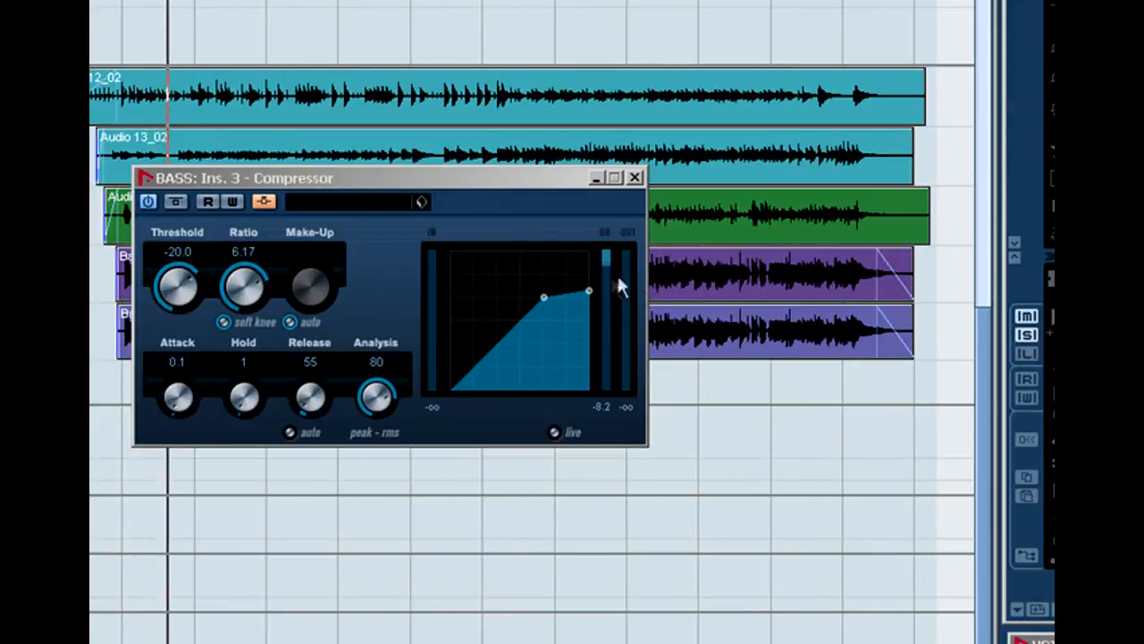
pyautogui.press('space')
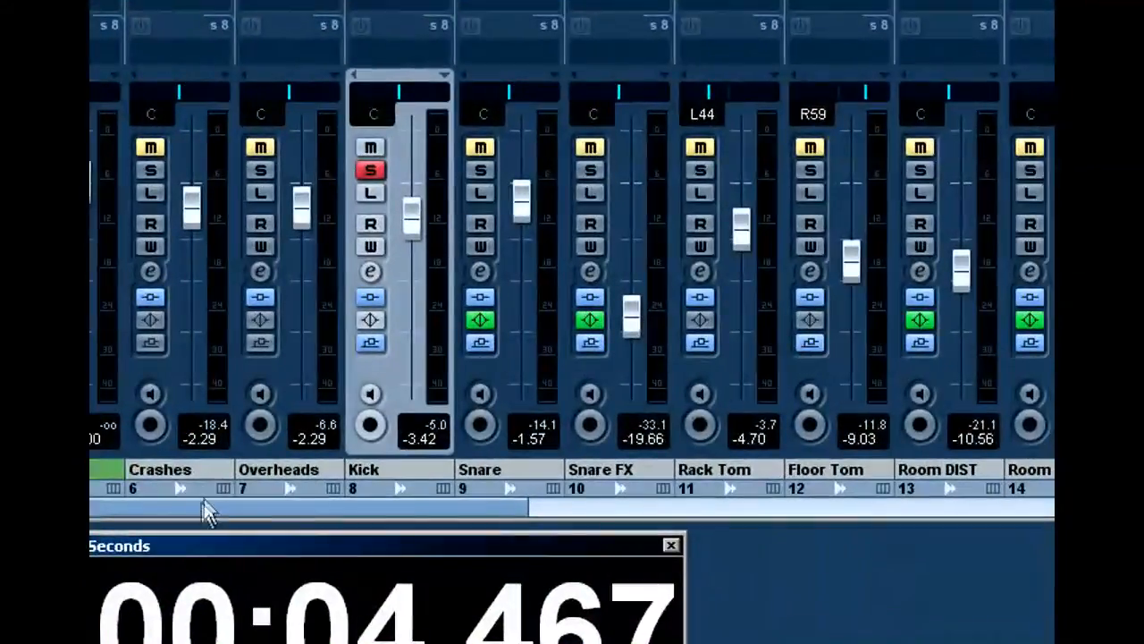
pyautogui.moveTo(427, 497); pyautogui.dragTo(877, 492)
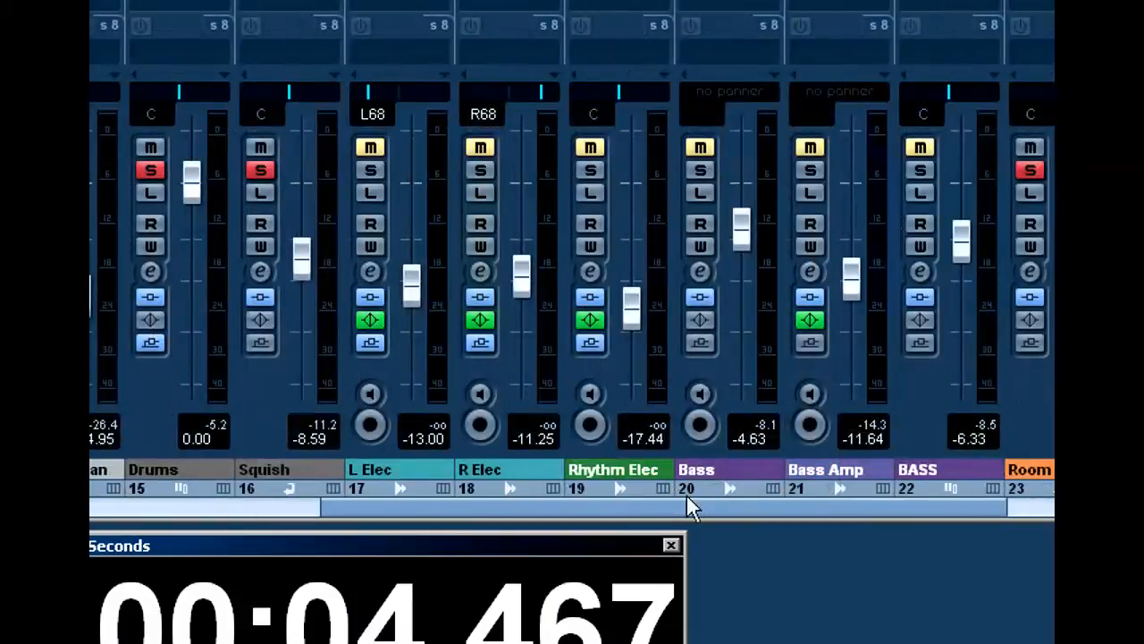
pyautogui.click(931, 177)
pyautogui.moveTo(784, 506); pyautogui.dragTo(339, 513)
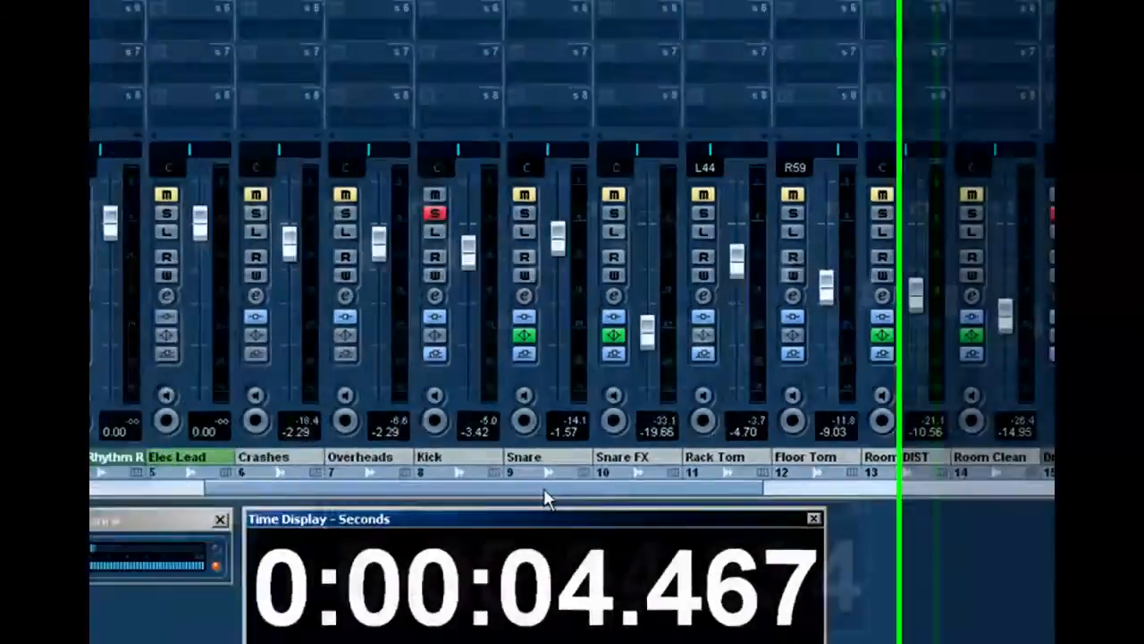
pyautogui.press('space')
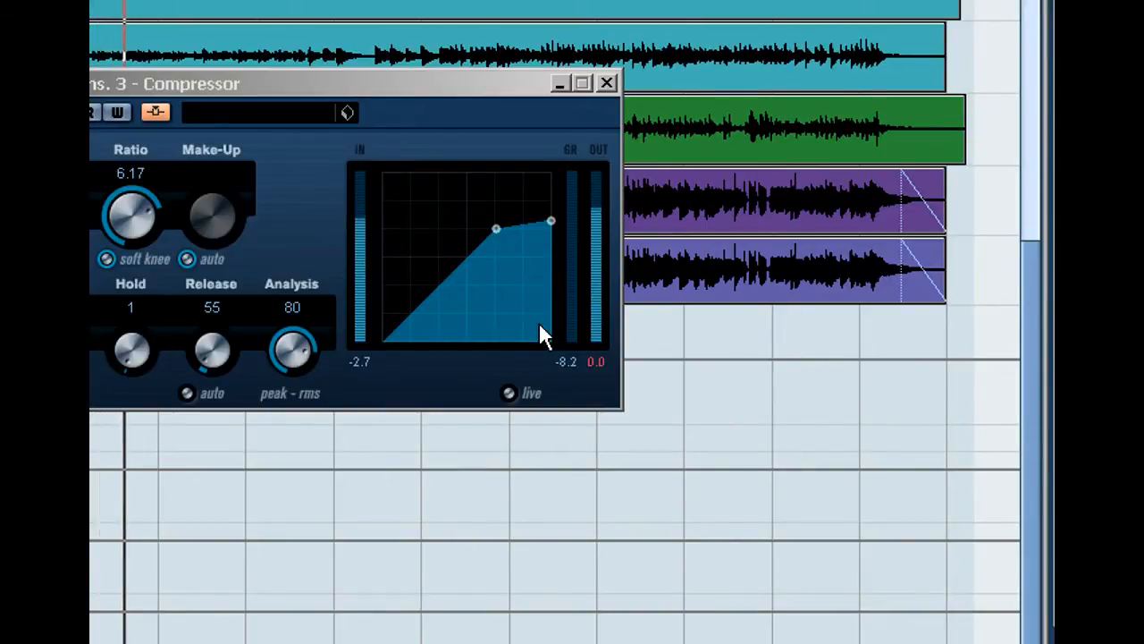
pyautogui.press('space')
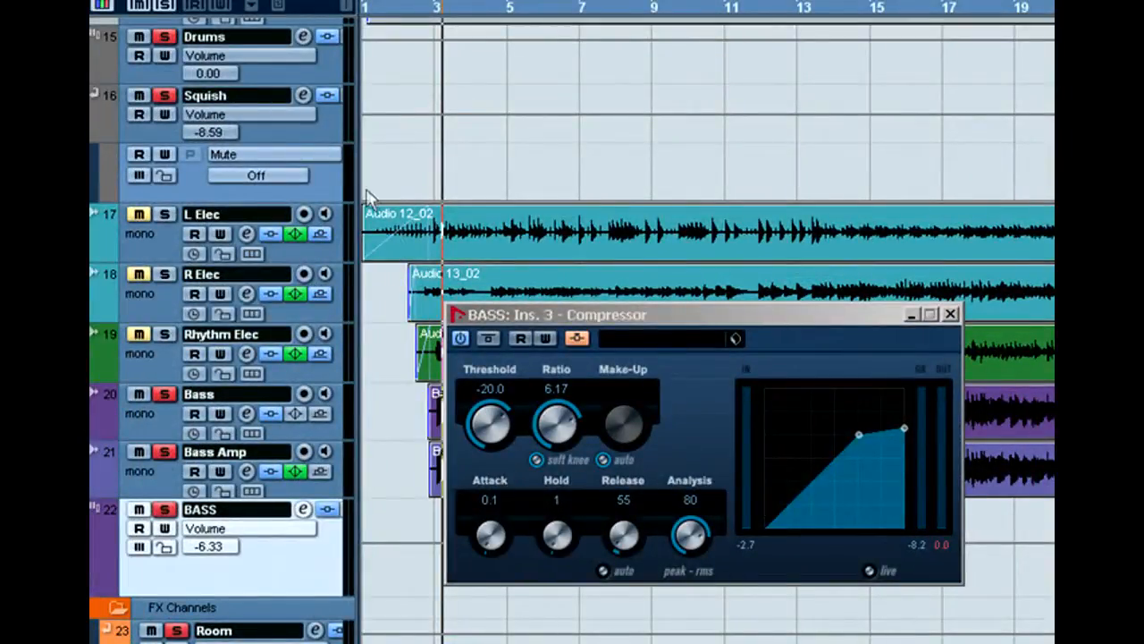
# Step: Bypass the BASS compressor and play the soloed kick and bass for comparison
pyautogui.click(488, 337)
pyautogui.press('space')
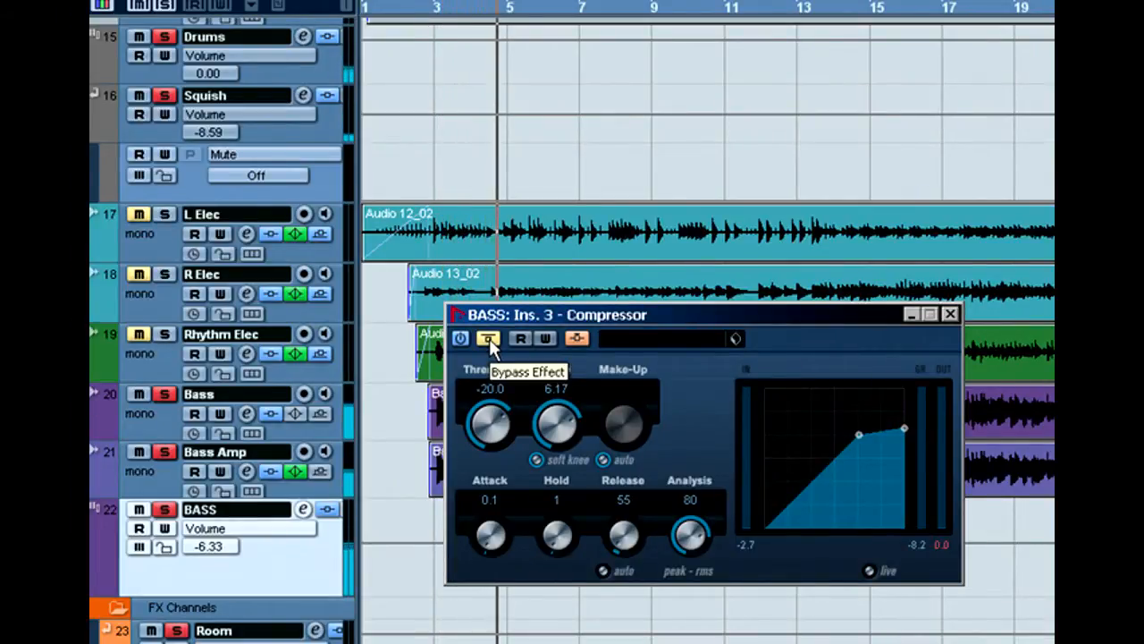
pyautogui.press('space')
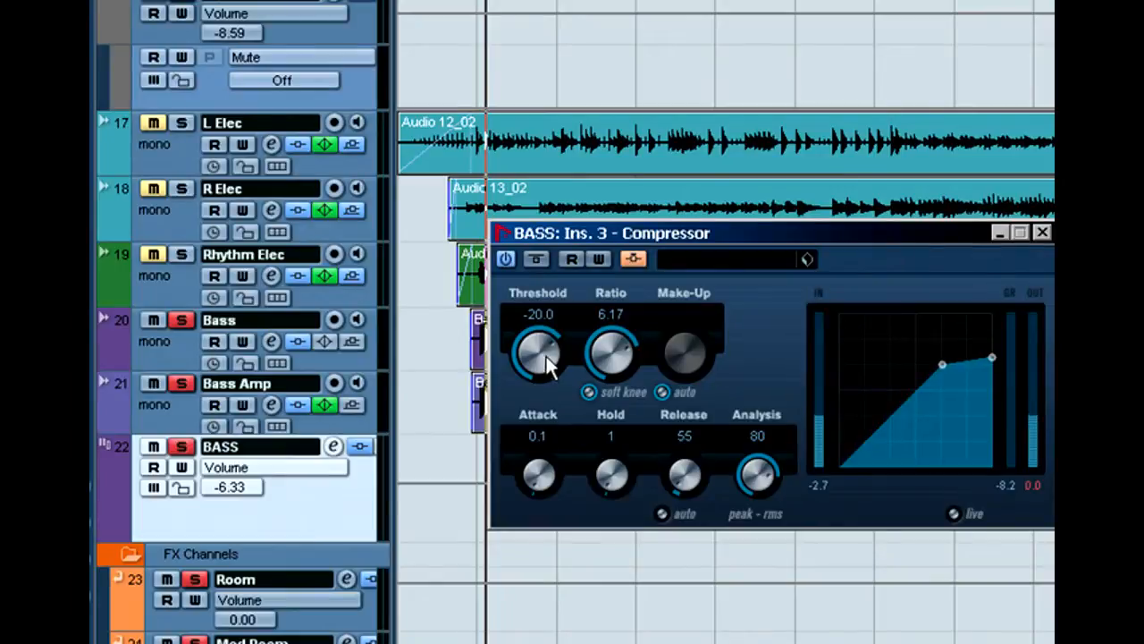
# Step: Audition the BASS compressor with its threshold lowered to -50.0, and raise the threshold to -24.7
pyautogui.moveTo(548, 365); pyautogui.dragTo(536, 362)
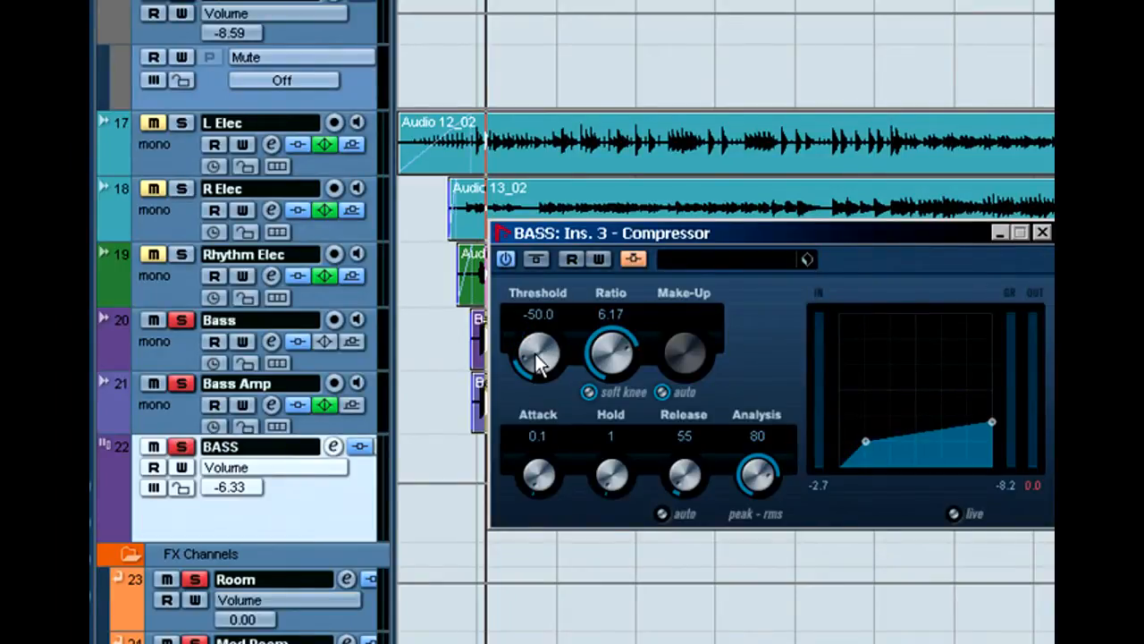
pyautogui.press('space')
pyautogui.moveTo(539, 362)
pyautogui.mouseDown()
pyautogui.moveTo(542, 331)
pyautogui.moveTo(550, 356)
pyautogui.mouseUp()
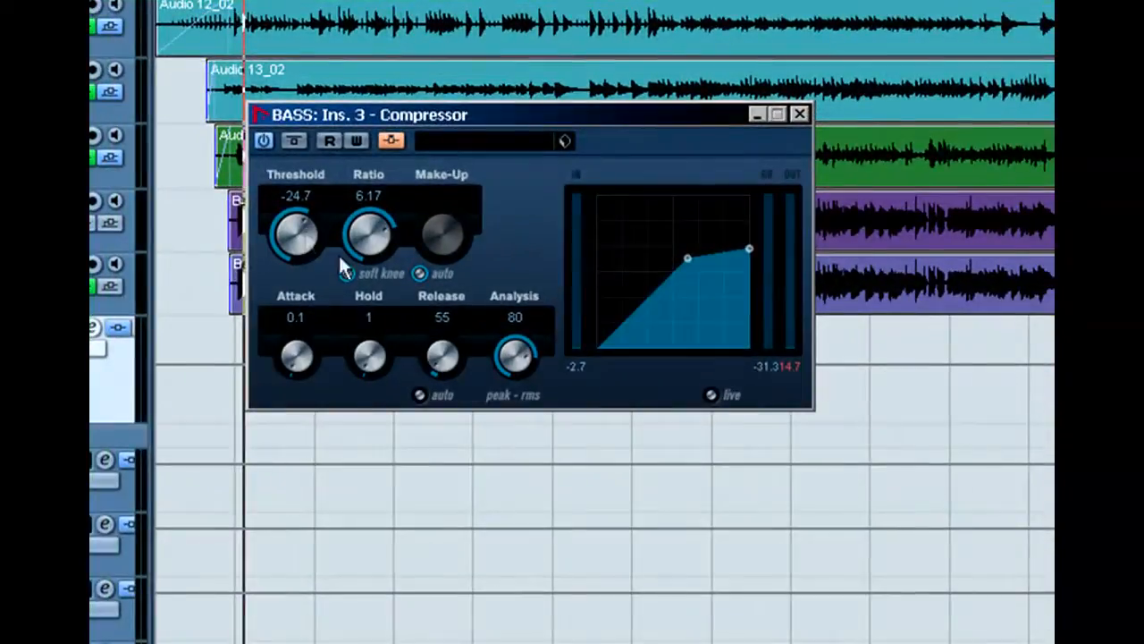
# Step: Fine-tune the BASS compressor's threshold to -22.0 during playback, resetting its peak meter readings to check the gain reduction
pyautogui.press('space')
pyautogui.click(826, 399)
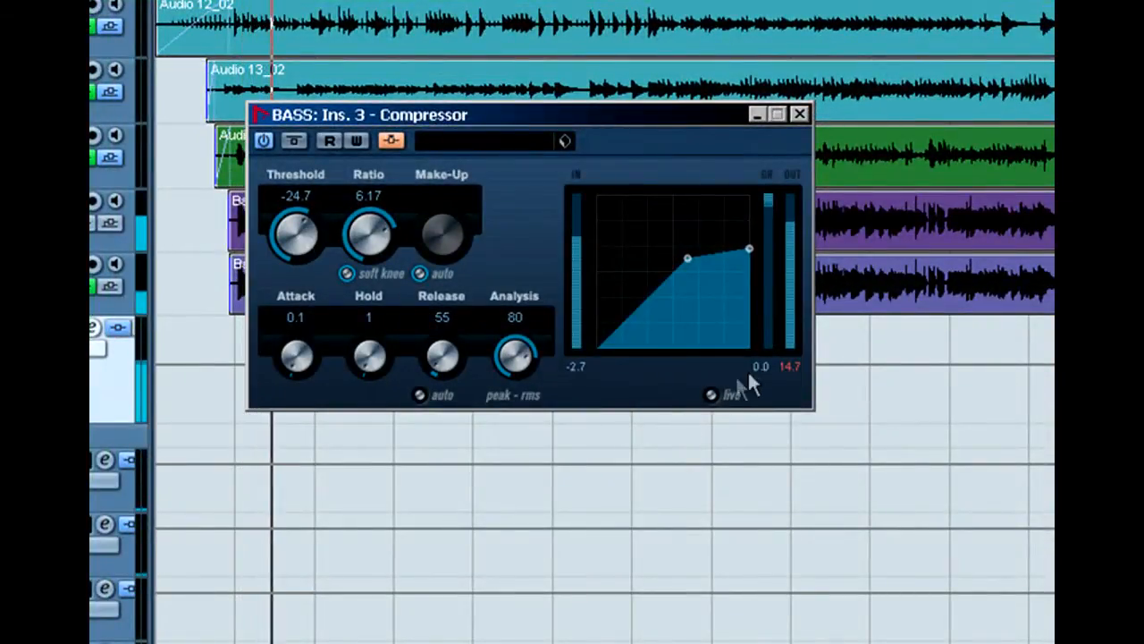
pyautogui.moveTo(295, 238); pyautogui.dragTo(296, 232)
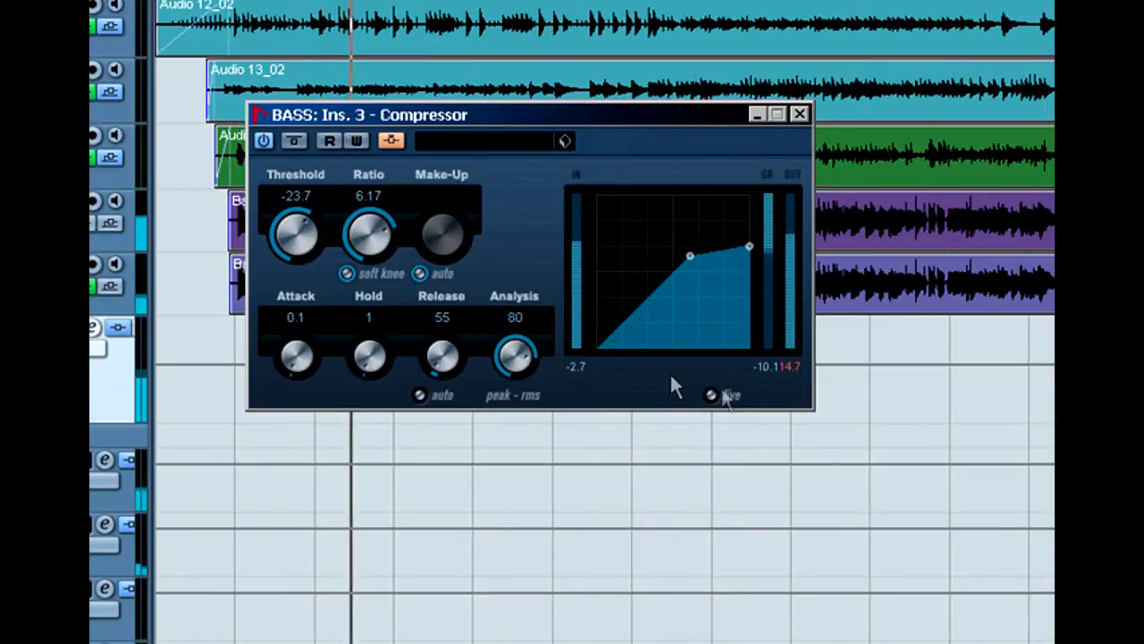
pyautogui.click(772, 367)
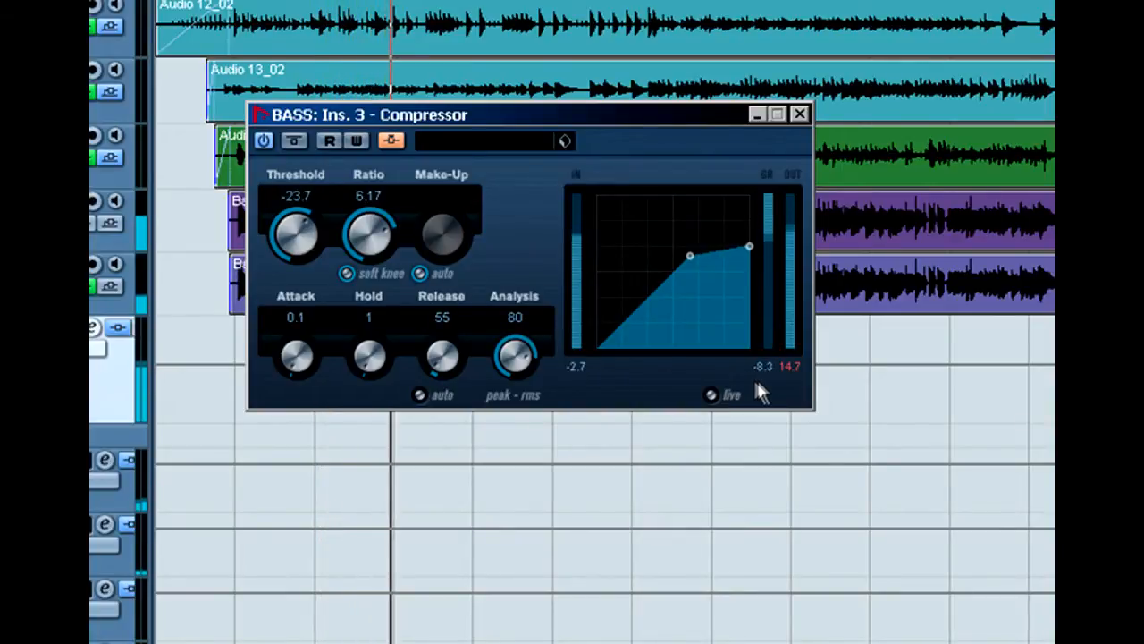
pyautogui.moveTo(303, 249); pyautogui.dragTo(303, 246)
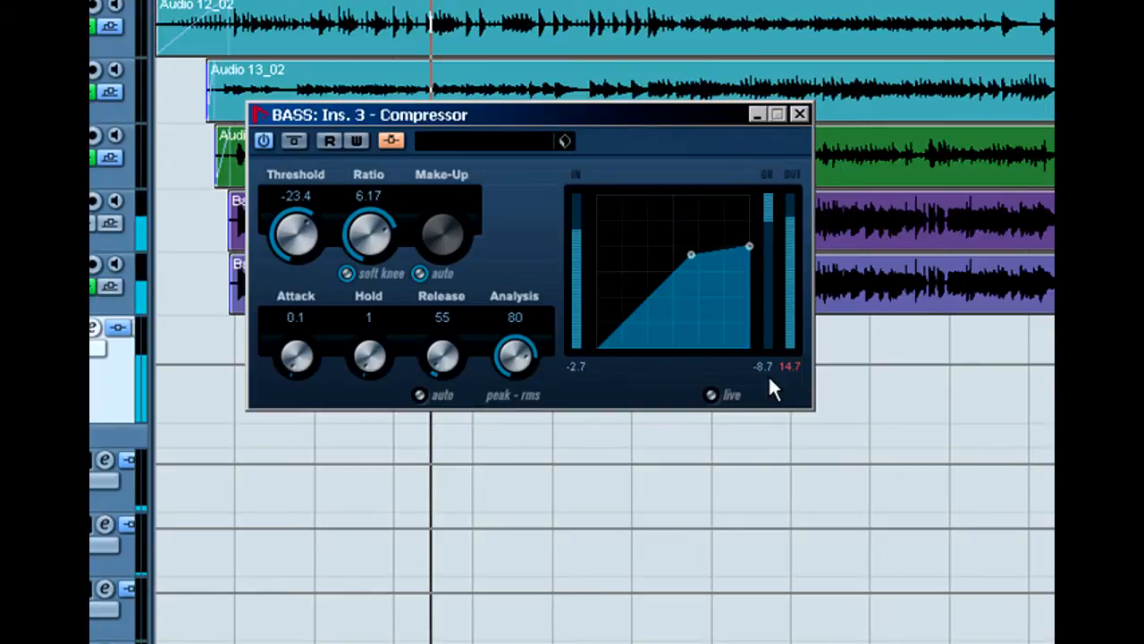
pyautogui.click(762, 364)
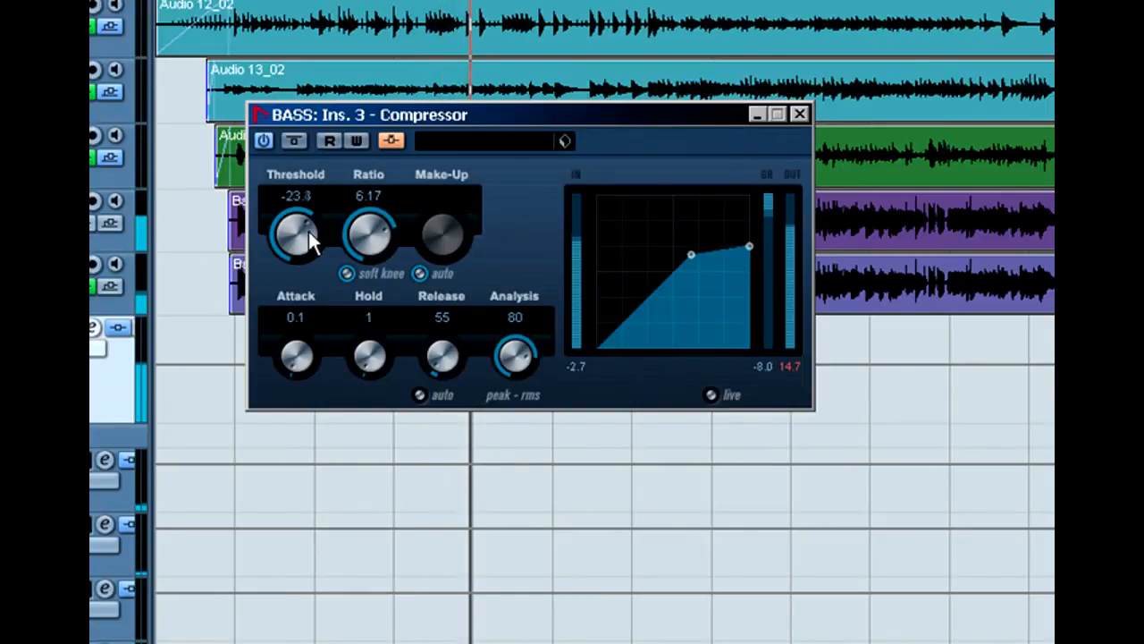
pyautogui.moveTo(308, 230); pyautogui.dragTo(312, 231)
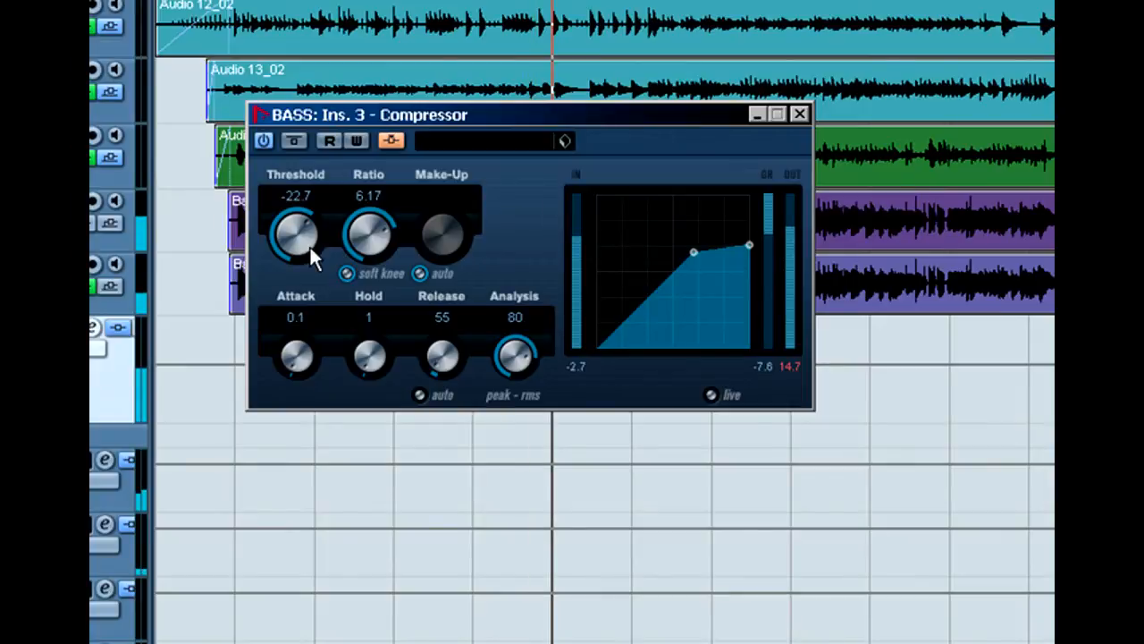
pyautogui.moveTo(313, 245)
pyautogui.mouseDown()
pyautogui.moveTo(347, 257)
pyautogui.moveTo(326, 234)
pyautogui.mouseUp()
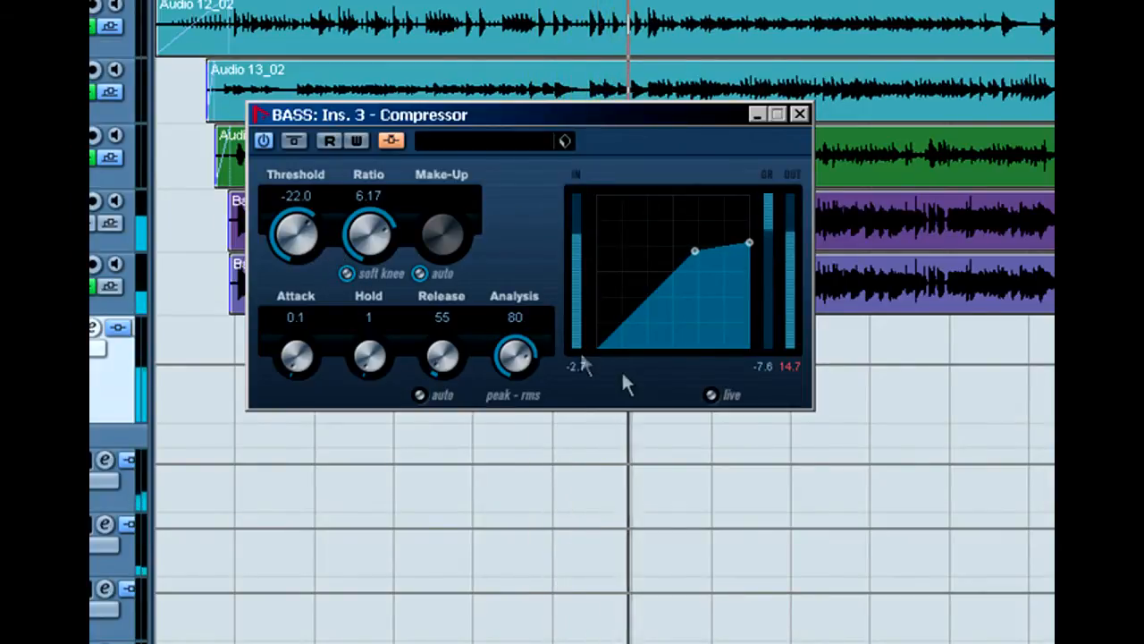
pyautogui.click(791, 366)
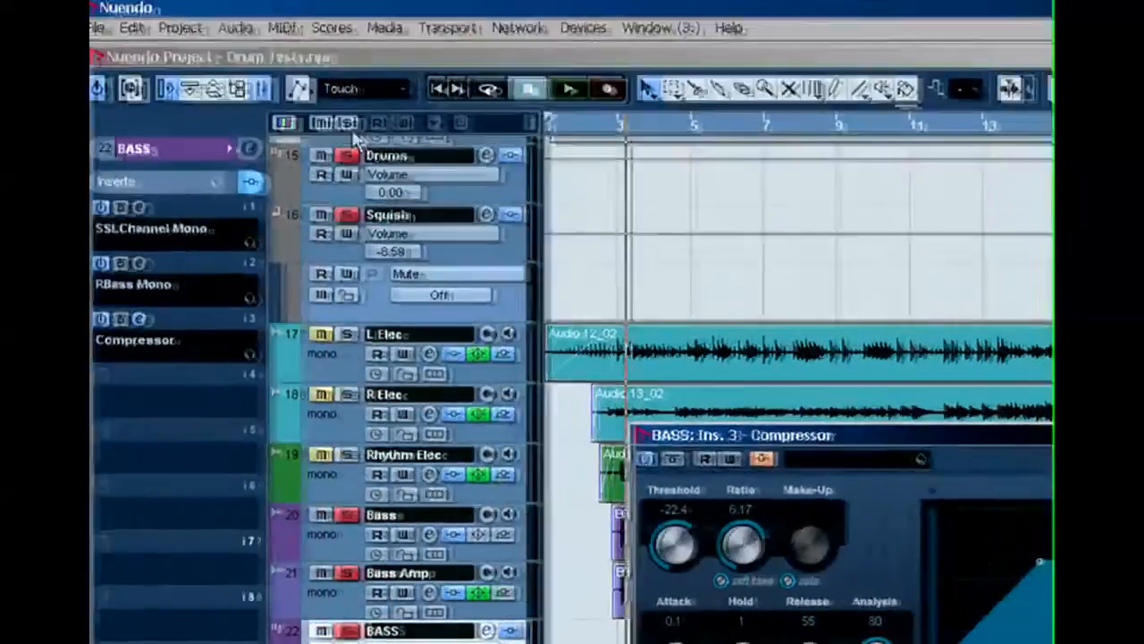
# Step: Deactivate all soloed channels and return the song position to the start
pyautogui.click(119, 54)
pyautogui.press('.')
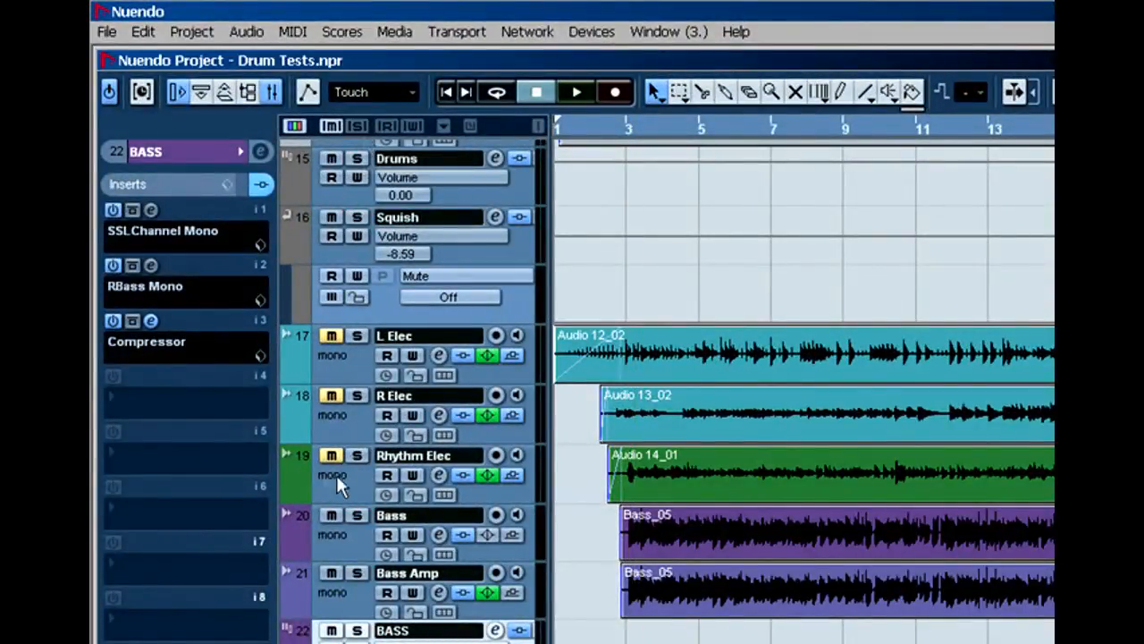
# Step: Unmute the R Elec and L Elec guitar tracks and play the mix
pyautogui.click(332, 395)
pyautogui.click(332, 336)
pyautogui.press('space')
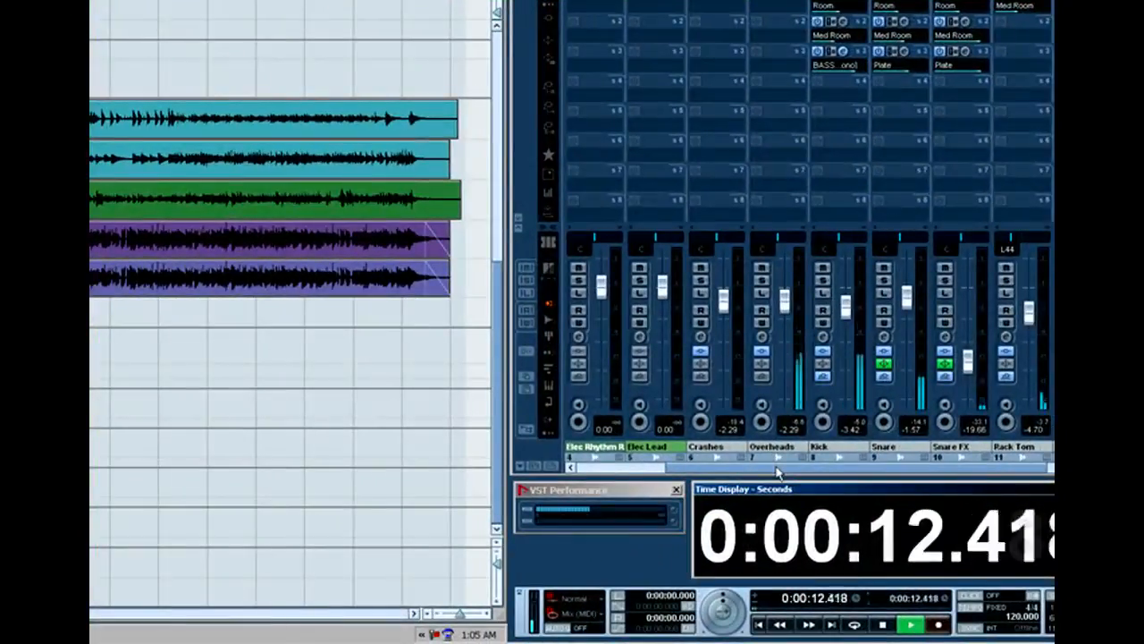
pyautogui.moveTo(776, 471); pyautogui.dragTo(998, 473)
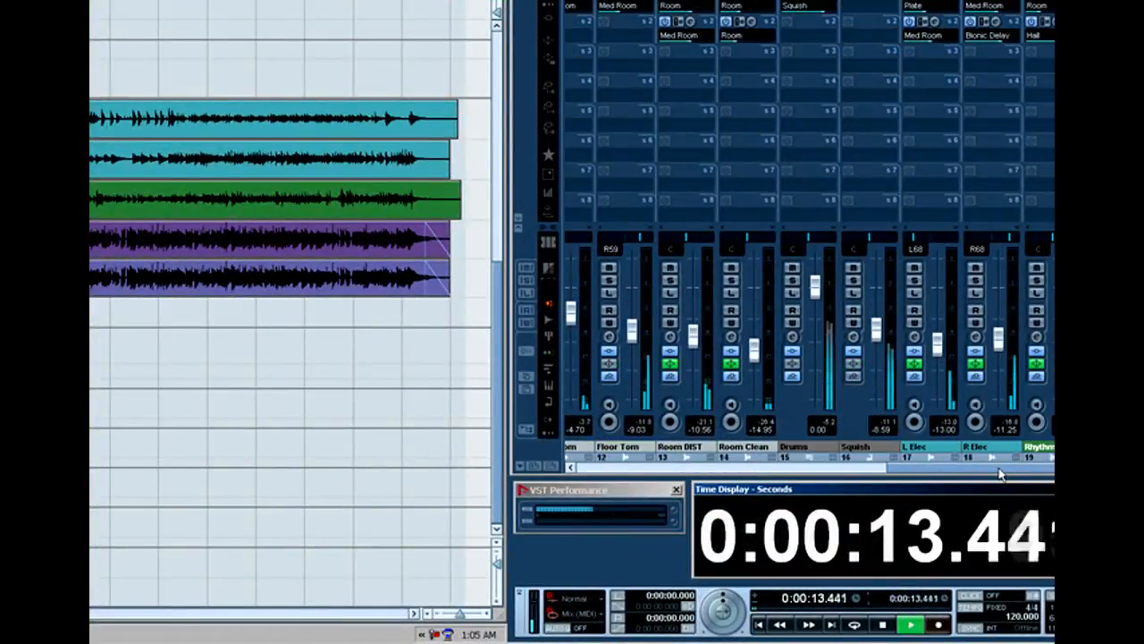